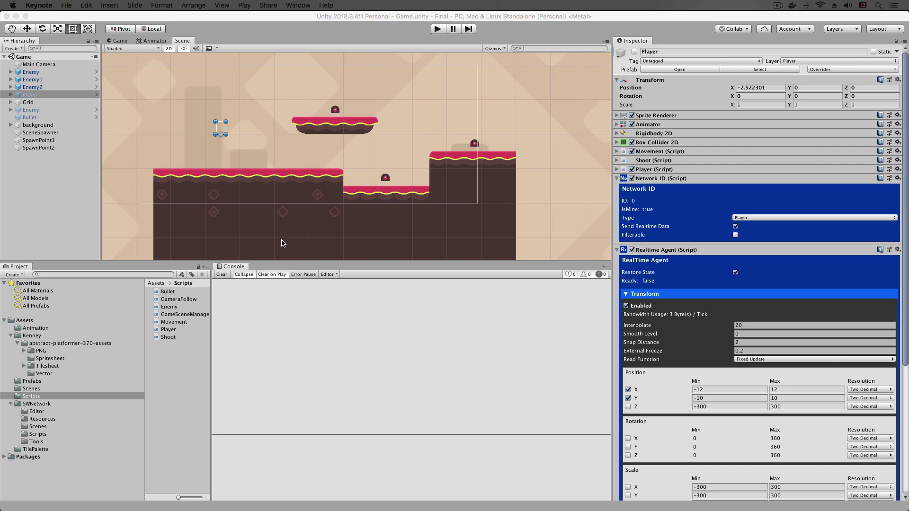
Select the Enemy object and collapse its Enemy (Script) component in the Inspector
left_click(59, 74)
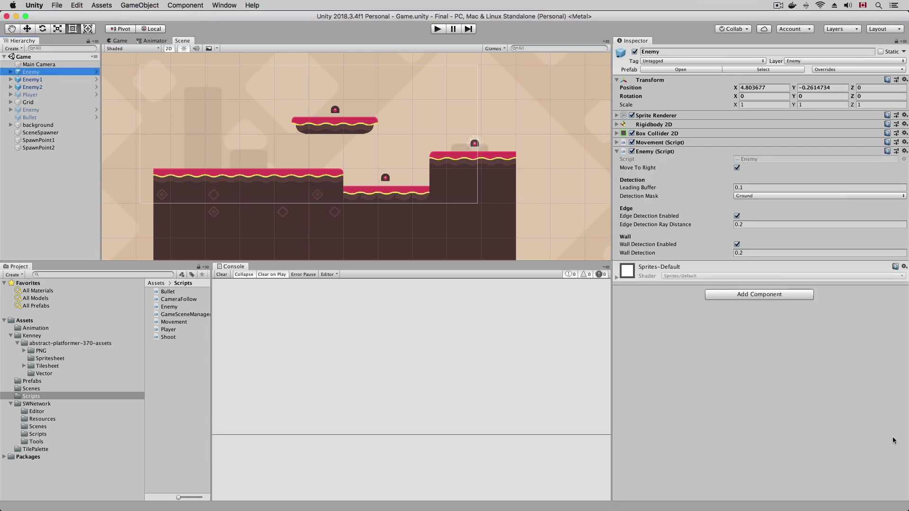
left_click(617, 151)
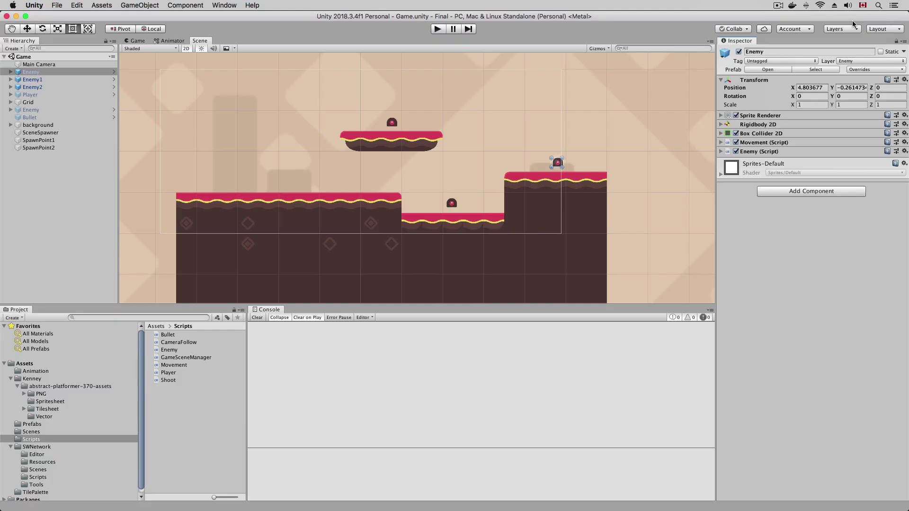
Add a Realtime Agent to Enemy as a Non Player object without dynamic spawning, and apply it to the prefab
left_click(775, 192)
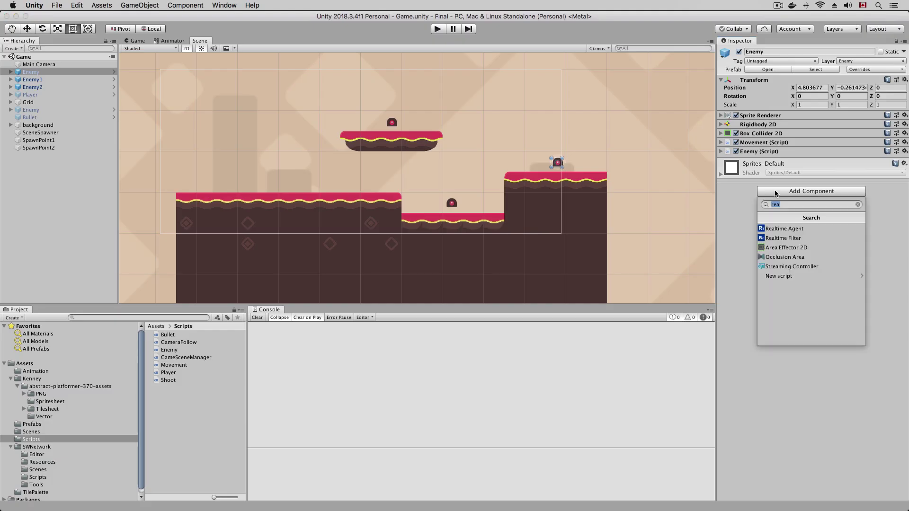
left_click(783, 229)
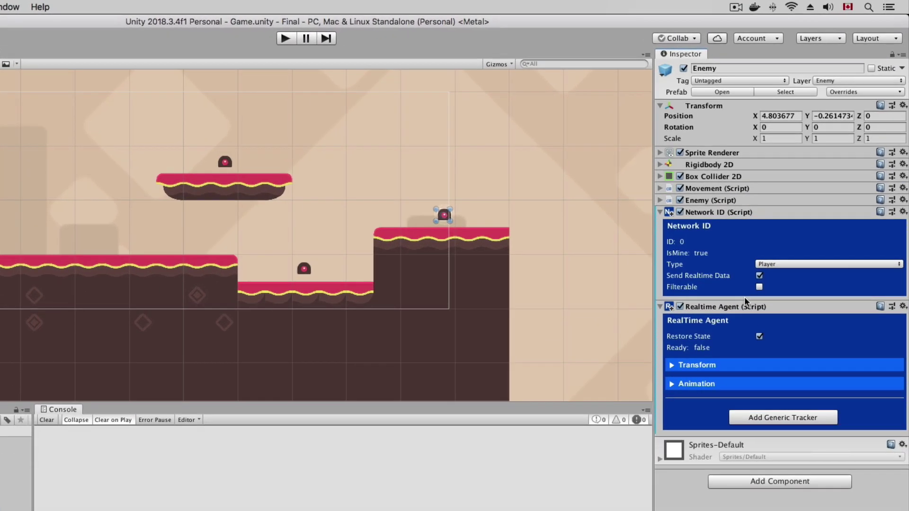
left_click(779, 263)
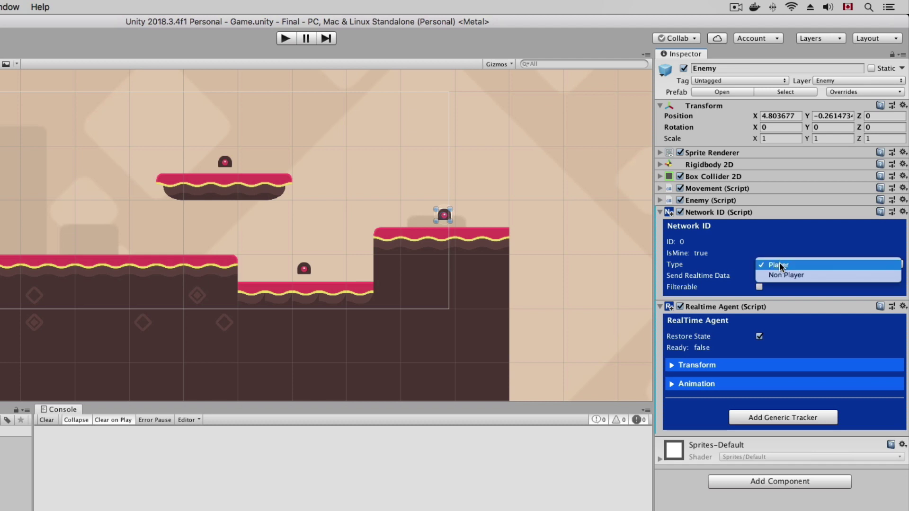
left_click(783, 275)
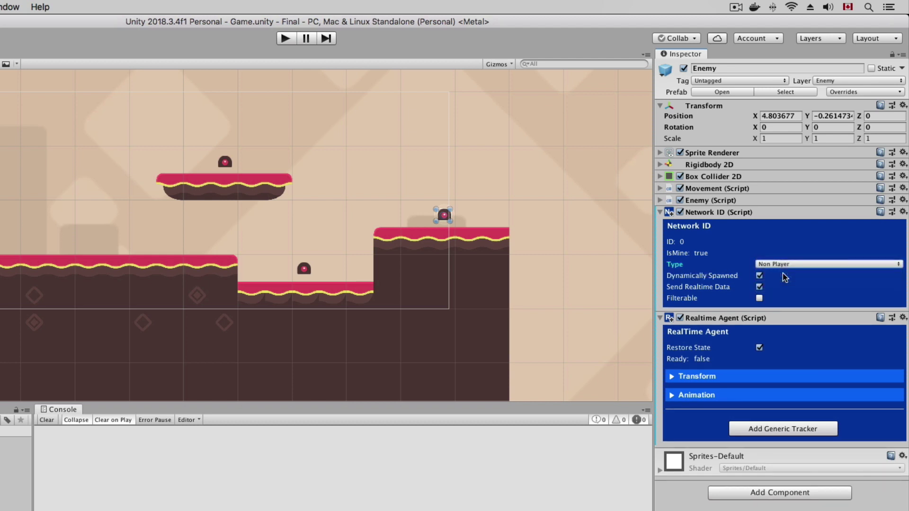
left_click(759, 275)
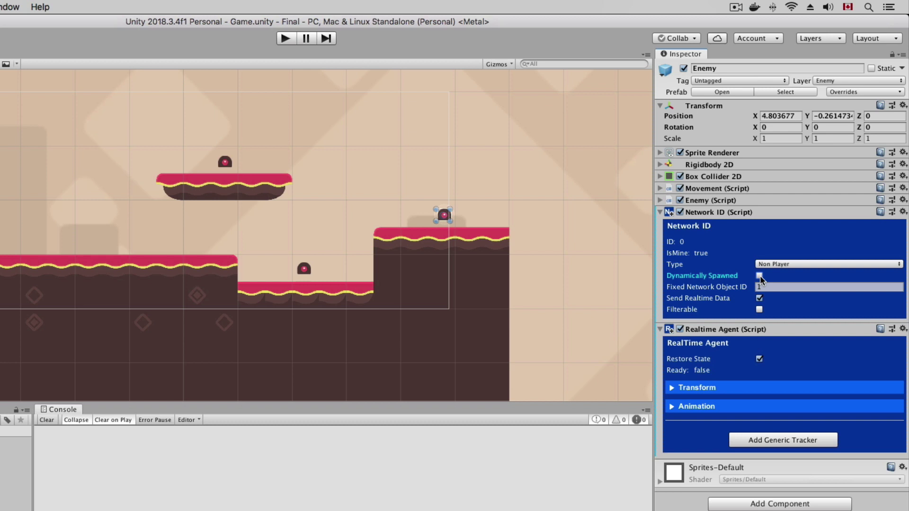
left_click(858, 92)
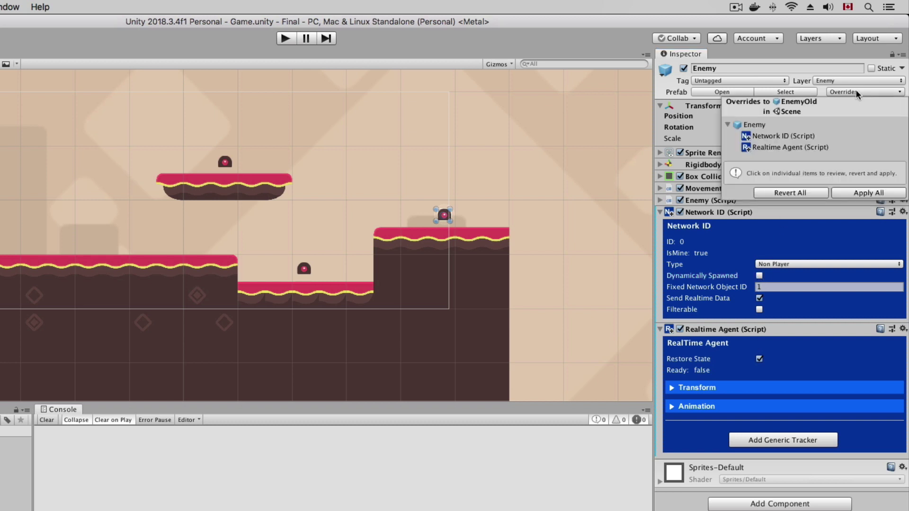
left_click(855, 194)
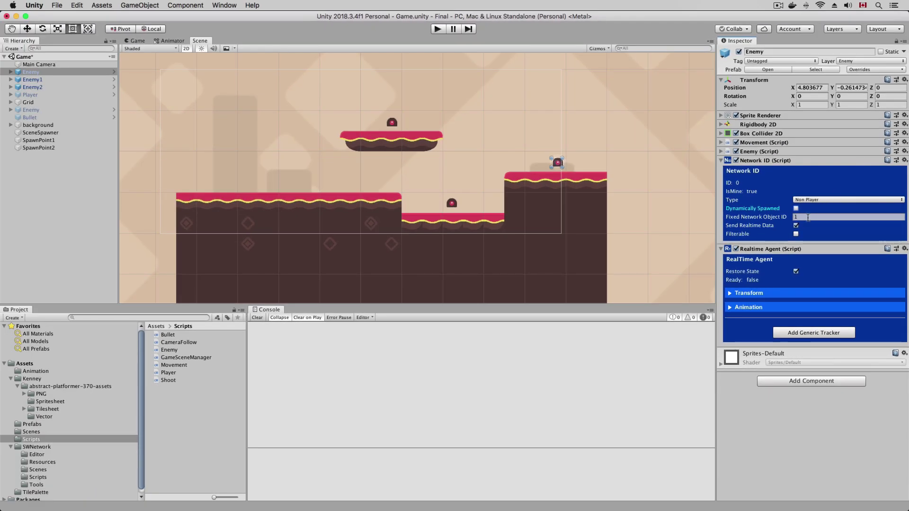
Give Enemy Fixed Network Object ID 1 and Enemy2 Fixed Network Object ID 3
left_click(808, 218)
left_click(452, 203)
left_click(32, 87)
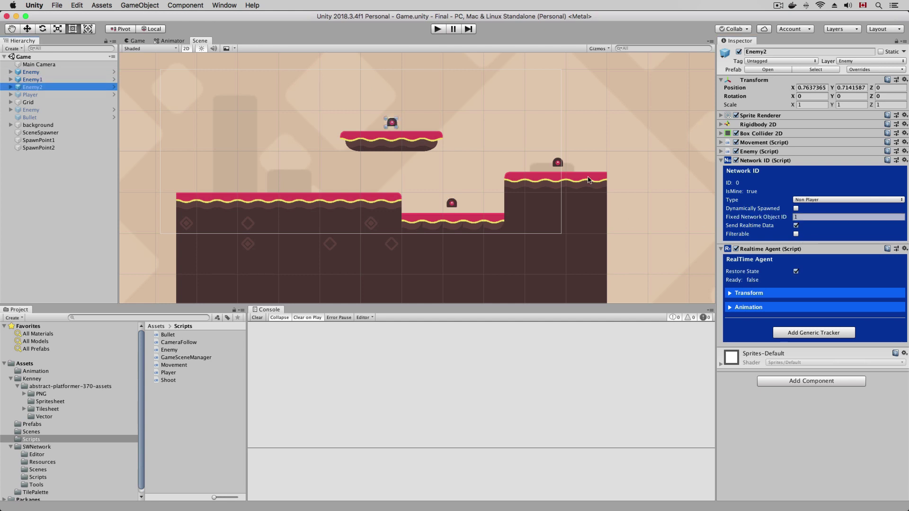
left_click(782, 219)
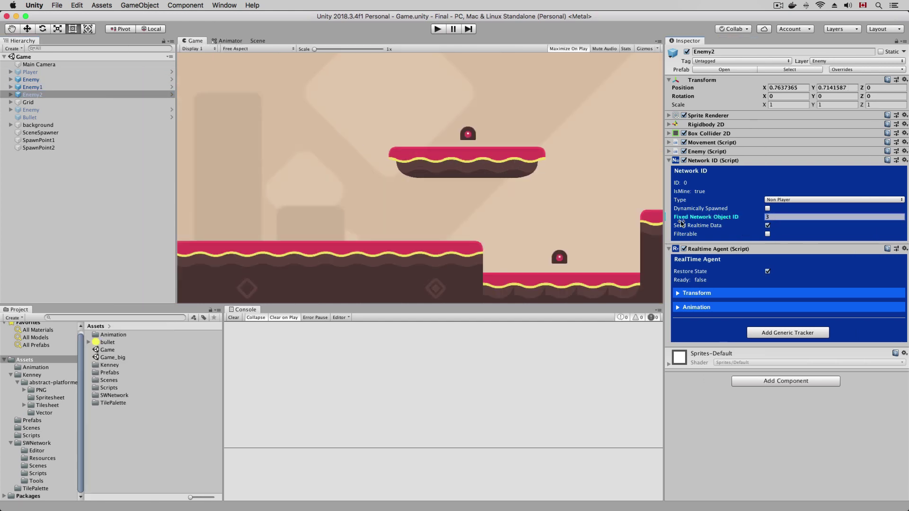
Enable the Enemy's Realtime Agent Transform sync with Smooth Level 0 and Fixed Update reading
left_click(86, 79)
left_click(678, 294)
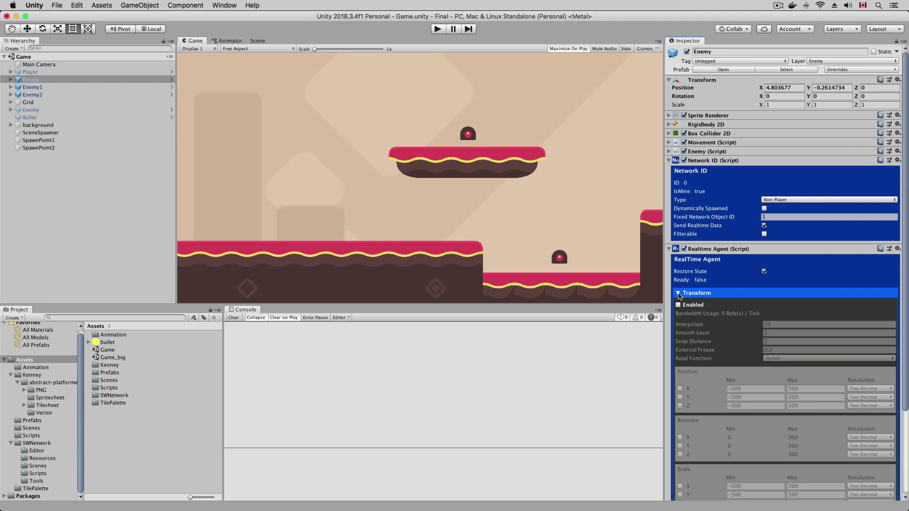
left_click(678, 305)
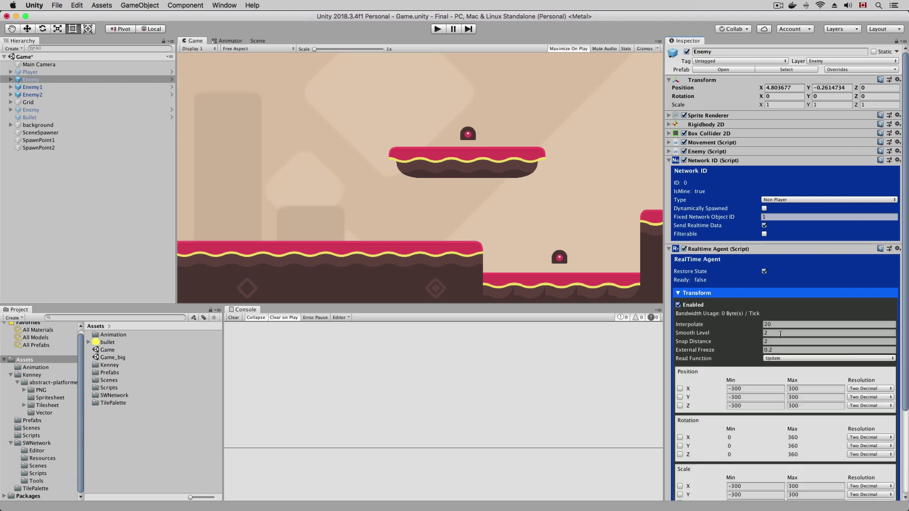
left_click(780, 334)
left_click(795, 359)
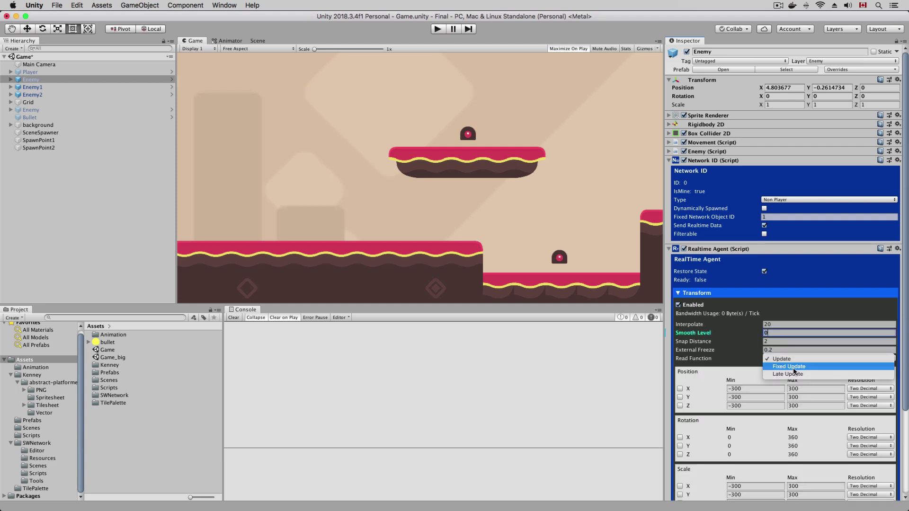
left_click(781, 370)
scroll(685, 363, "down", 2)
Sync position X limited to -12–12 and position Y limited to -10–10
left_click(681, 357)
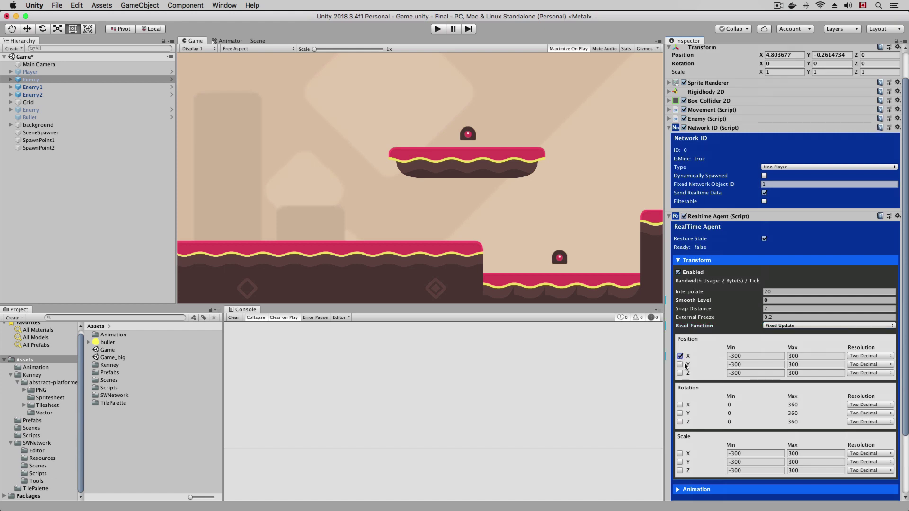
left_click(728, 356)
type("-12")
key("Tab")
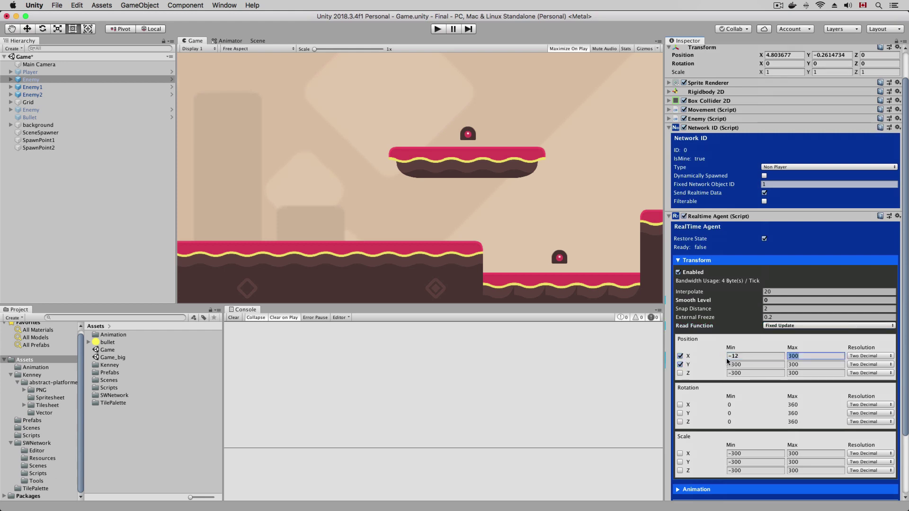
type("12")
key("Tab")
key("Tab")
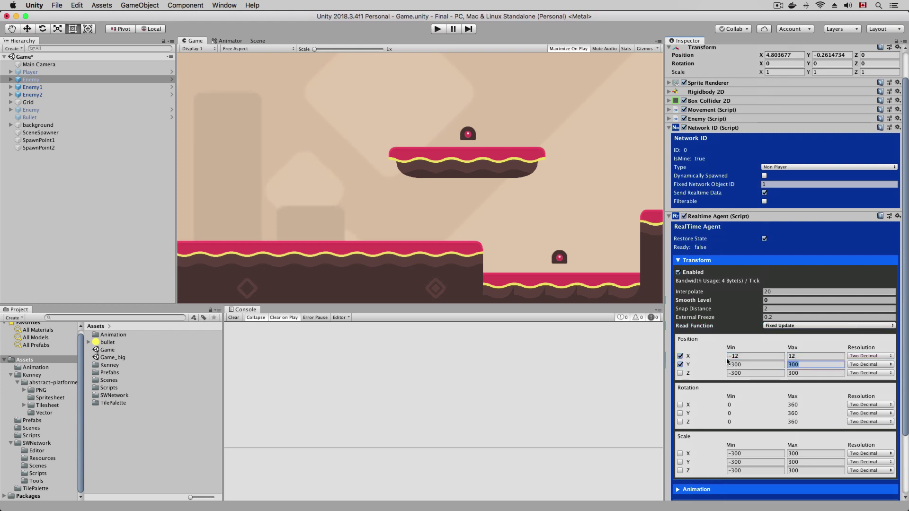
left_click(728, 365)
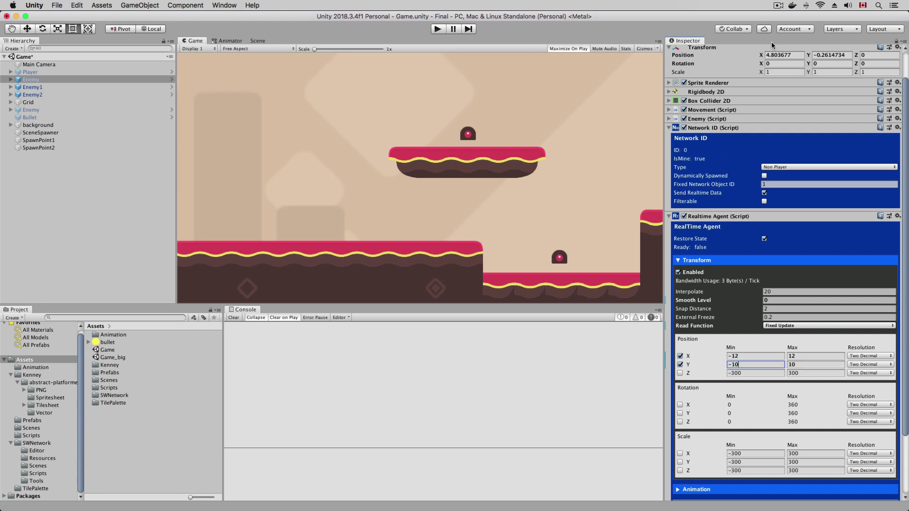
scroll(844, 80, "up", 3)
Apply the sync overrides to the Enemy prefab and add the NetworkInspector bandwidth graph to the scene
left_click(862, 70)
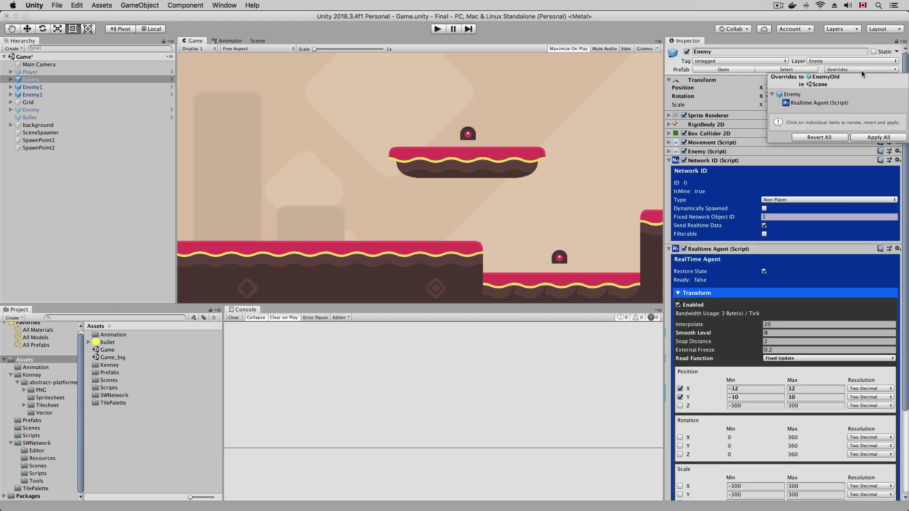
left_click(873, 137)
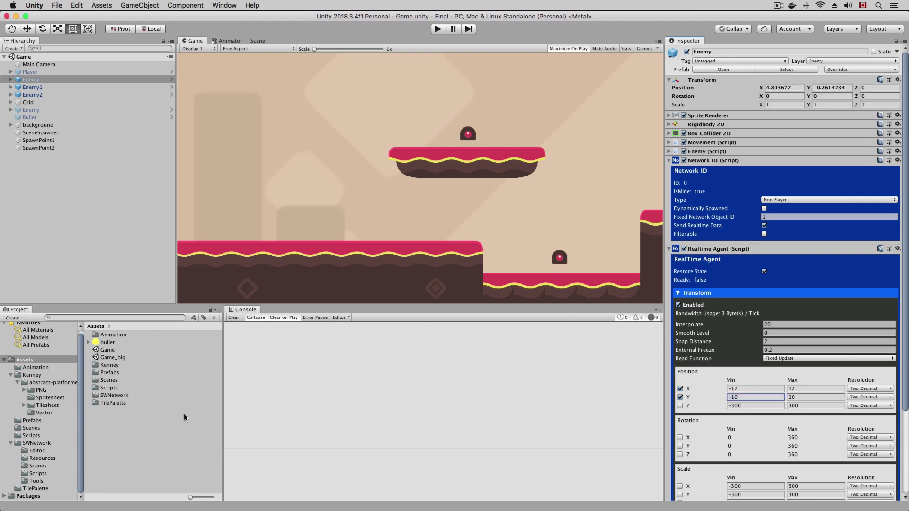
left_click(37, 481)
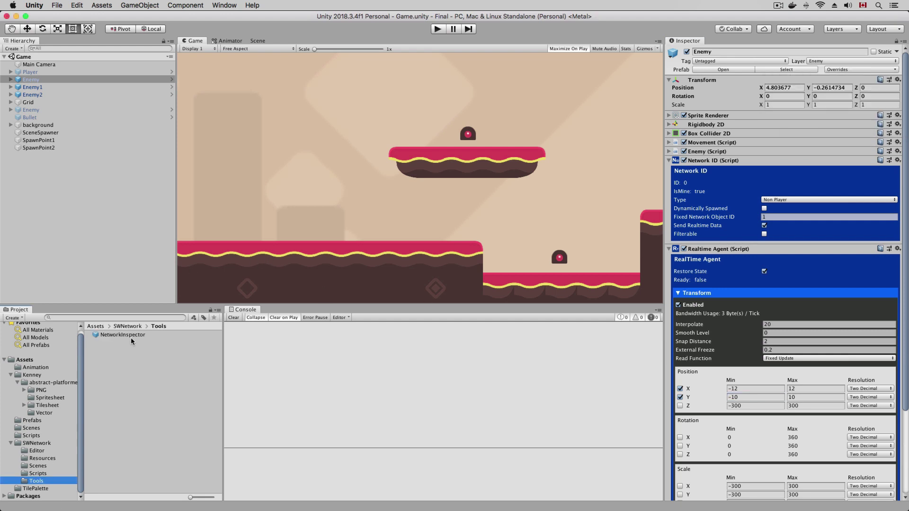
left_click_drag(132, 341, 73, 215)
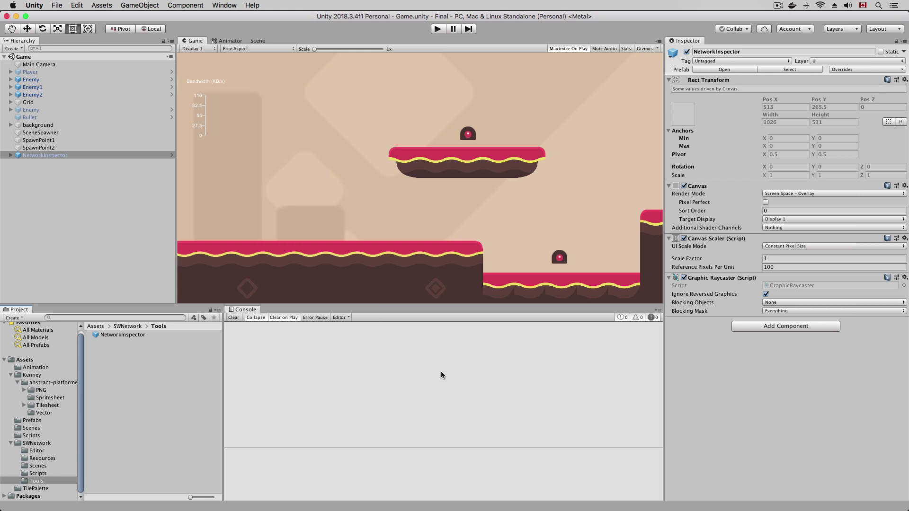
Build the standalone game as Abstract, replacing the existing build
left_click(57, 5)
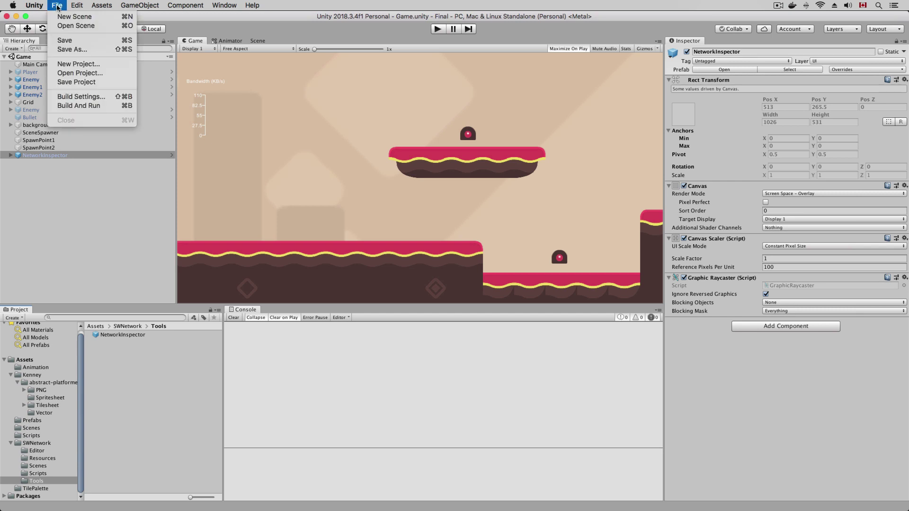
left_click(85, 97)
left_click(628, 378)
key("Return")
key("Escape")
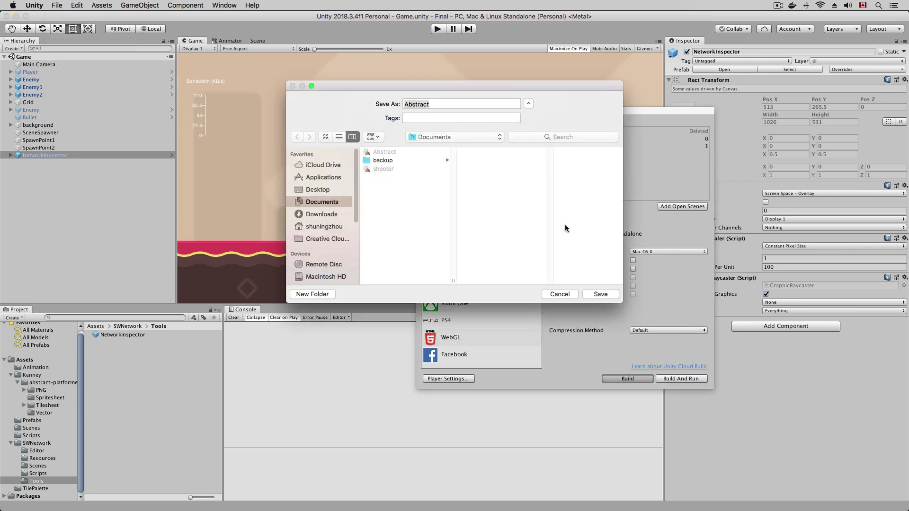
key("Return")
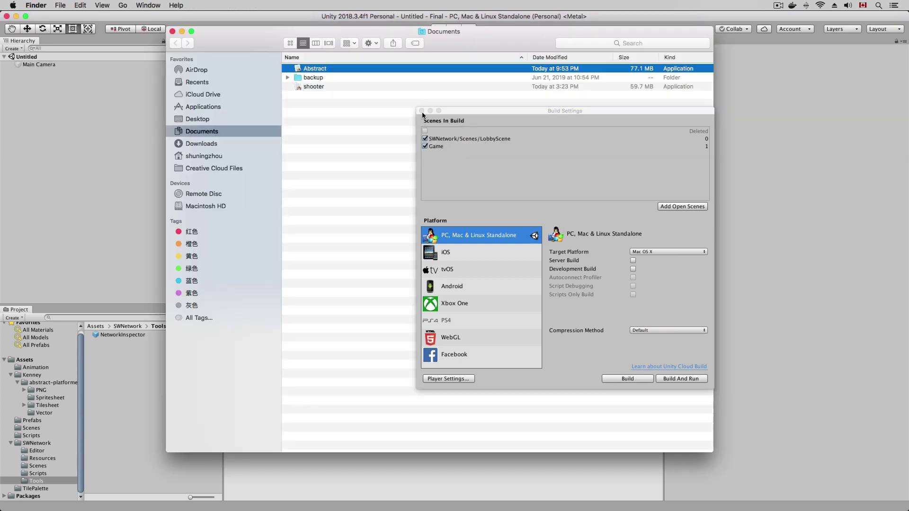
Launch the Abstract build with default settings and place it beside the editor
left_click(421, 111)
double_click(346, 70)
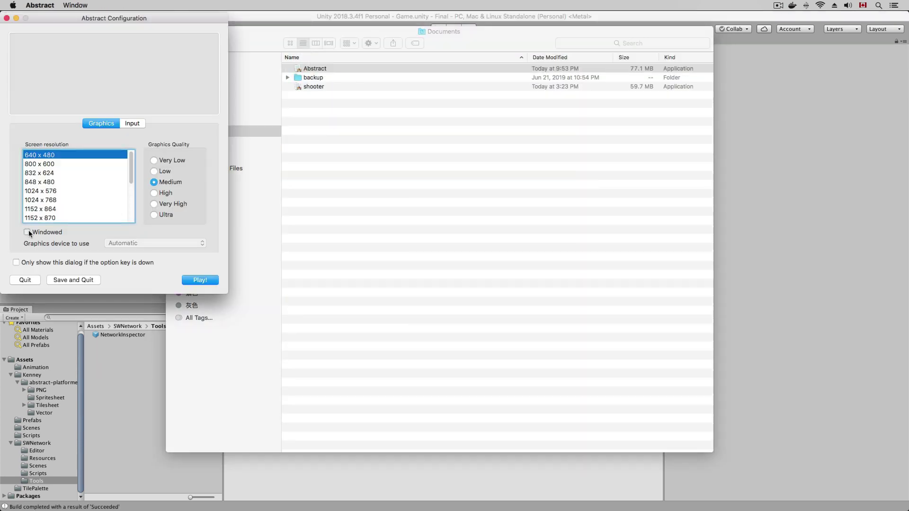
left_click(202, 278)
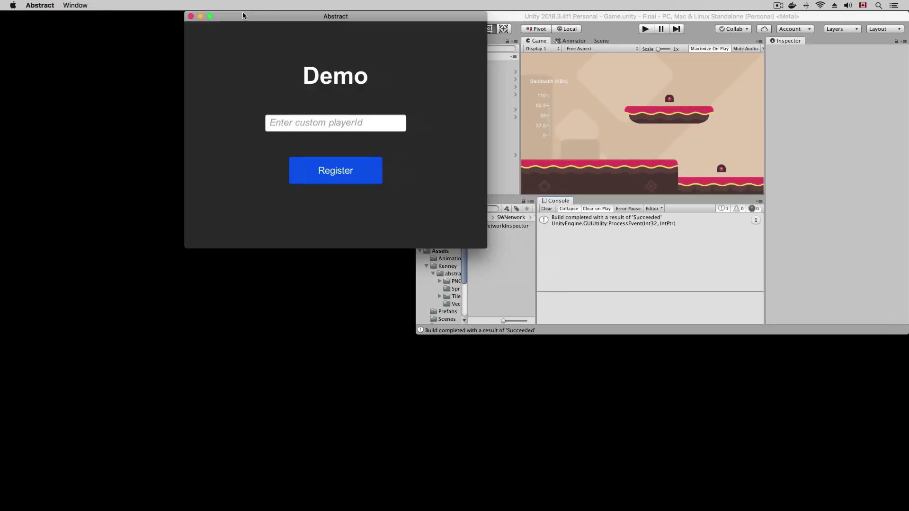
left_click_drag(416, 334, 305, 350)
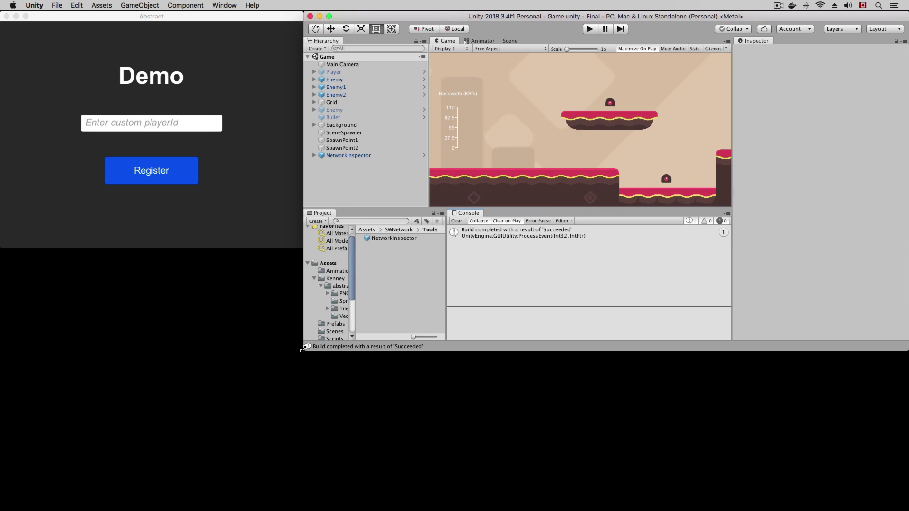
Open SWNetwork/Scenes/LobbyScene and enter Play mode
left_click(327, 263)
scroll(338, 322, "down", 3)
left_click(340, 305)
double_click(386, 239)
left_click(590, 29)
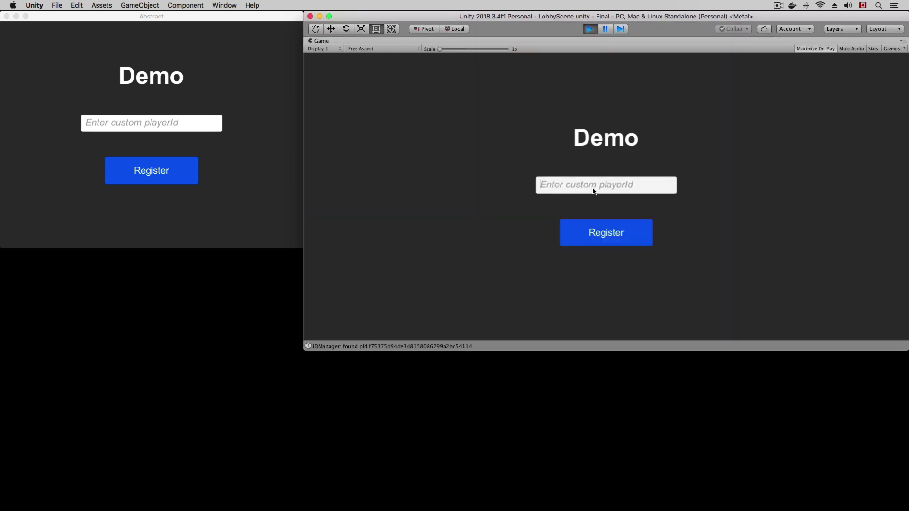
Register the editor client as player 1 and enter the game
left_click(597, 185)
type("1")
left_click(601, 235)
left_click(600, 237)
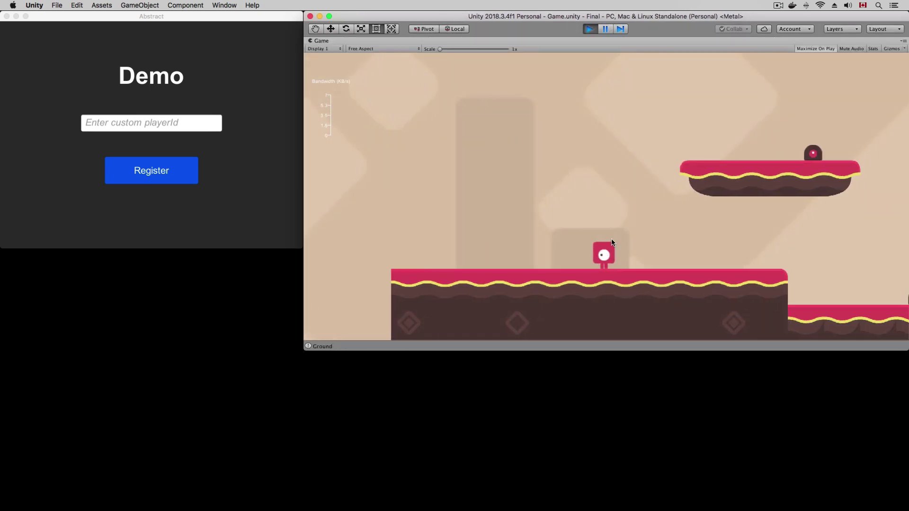
left_click(165, 127)
Register the standalone Abstract client as player 2 and join the game
type("2")
left_click(180, 168)
left_click(180, 169)
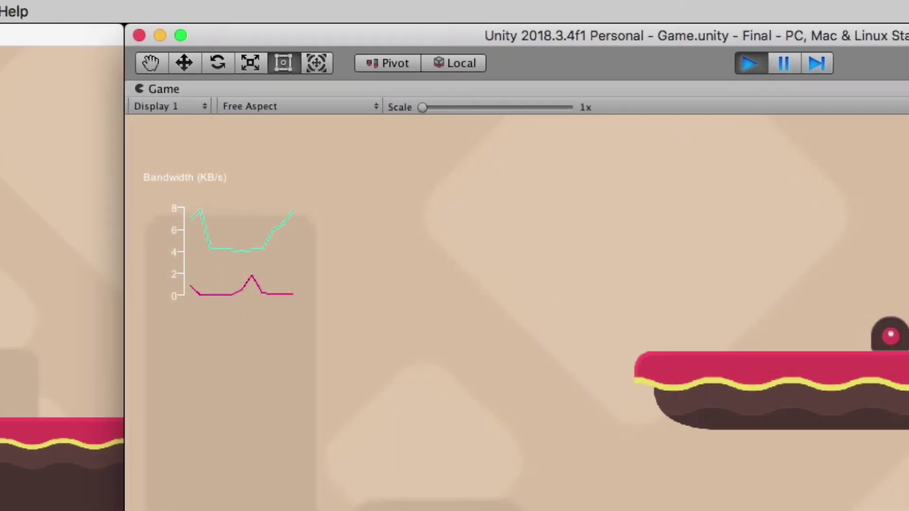
left_click(30, 396)
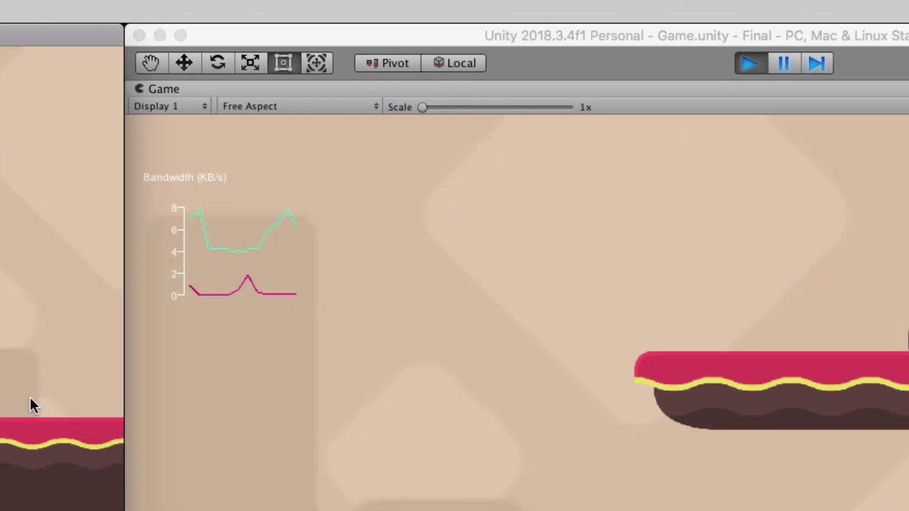
Walk the Abstract build's player left toward the editor's player
key("Left")
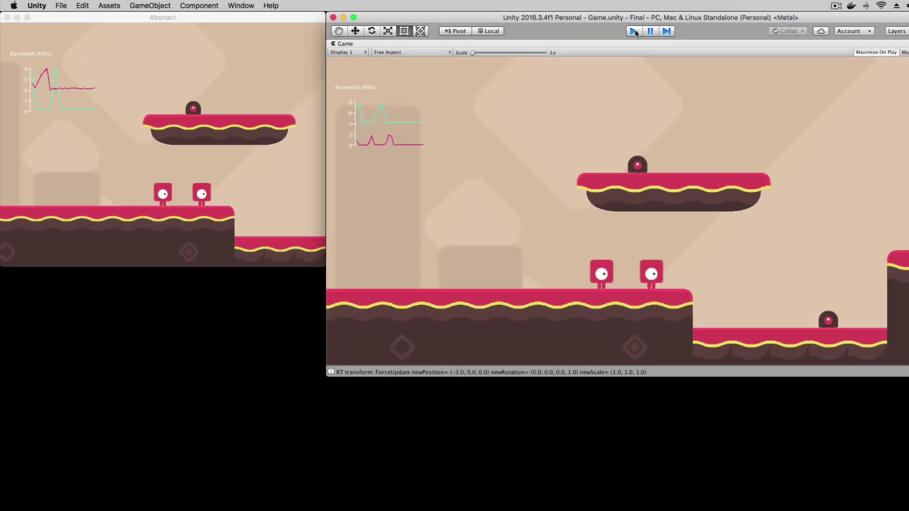
left_click(853, 43)
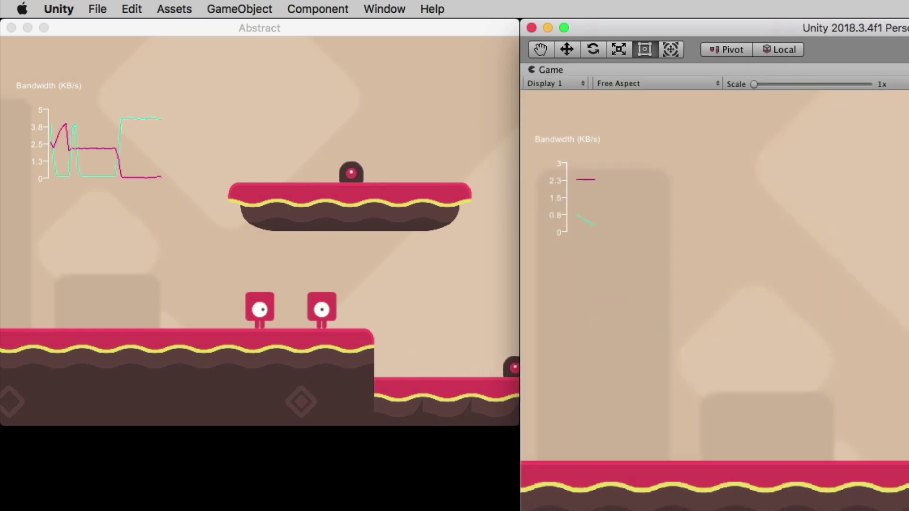
left_click(294, 308)
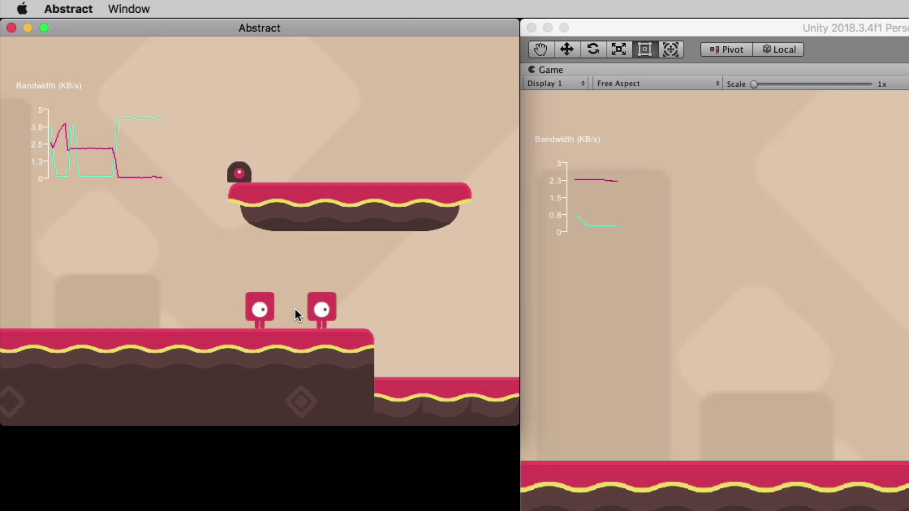
Walk the standalone client's player left and right across the level, then jump
key("super+Tab")
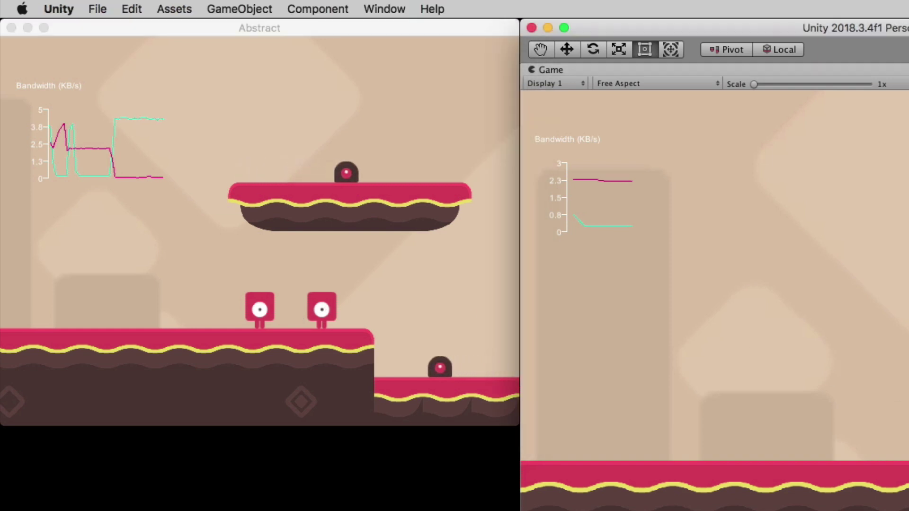
left_click(335, 293)
key("Left")
key("Right")
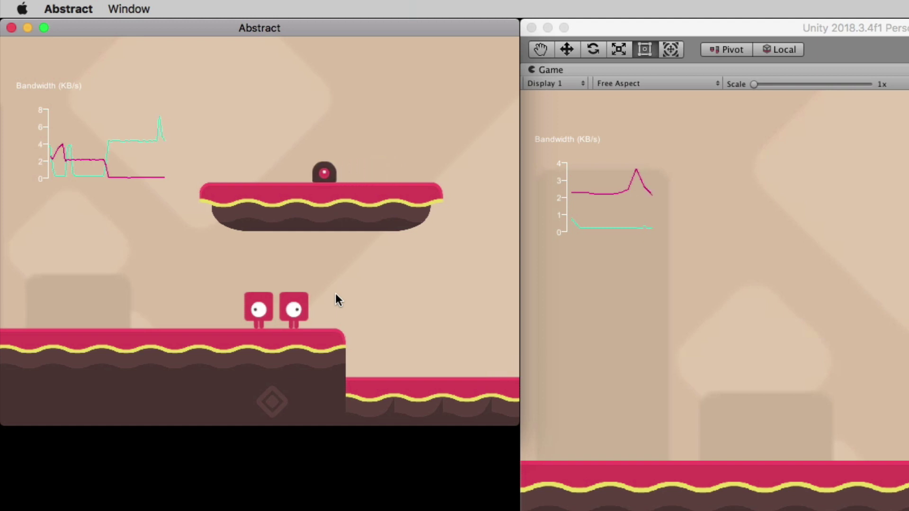
key("Left")
key("Right")
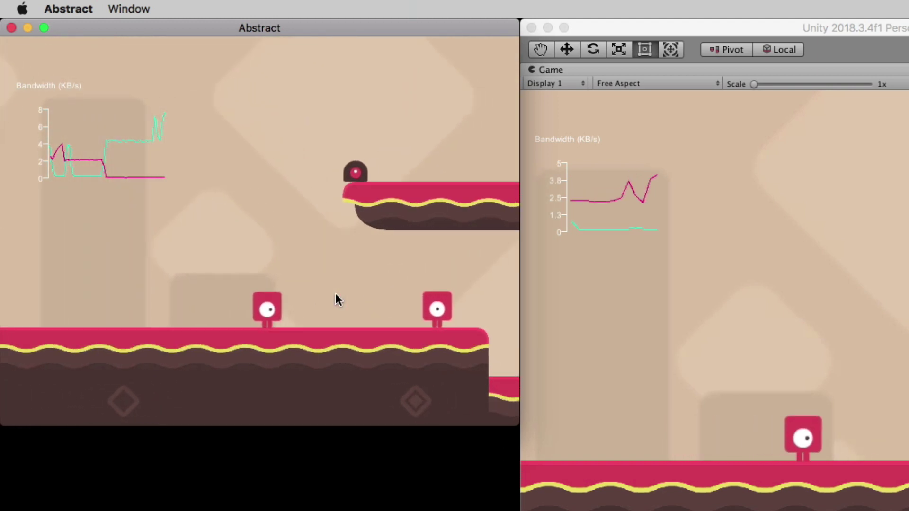
key("Left")
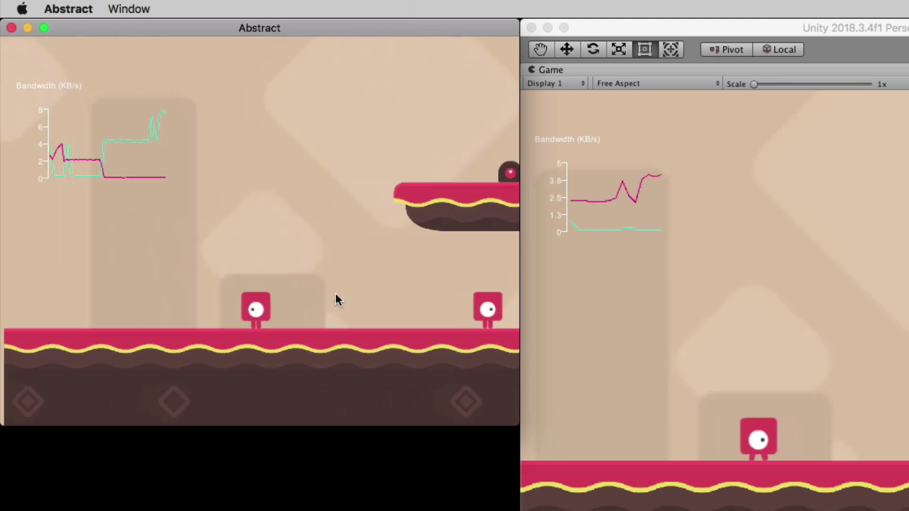
key("Right")
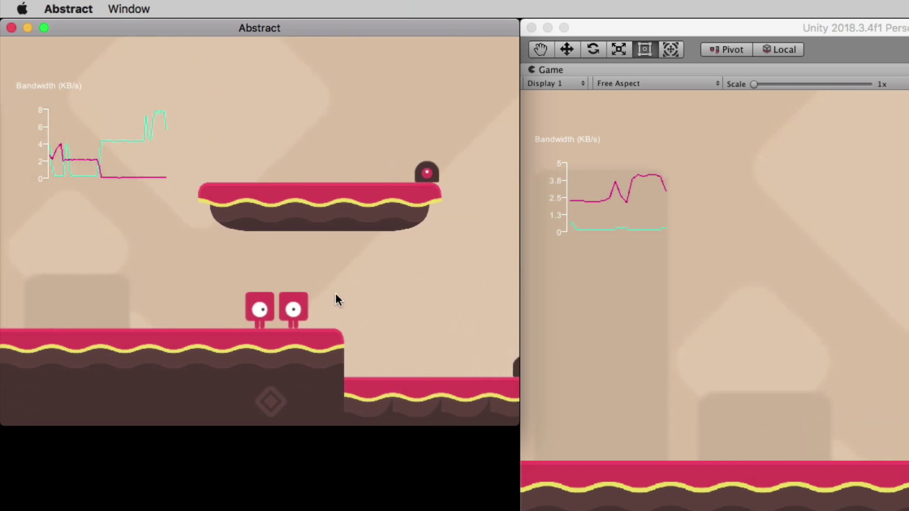
key("space")
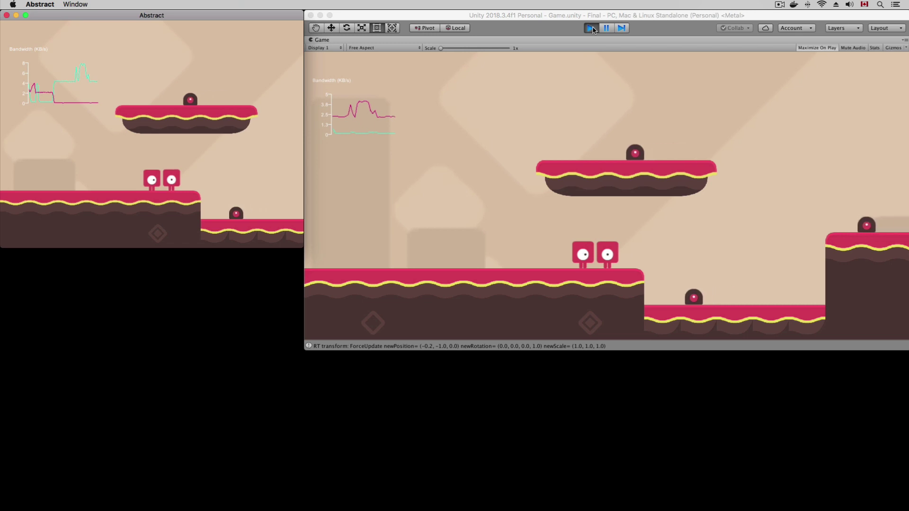
Stop Play mode, close the standalone client, and open the Game_big scene
left_click(593, 29)
left_click(593, 29)
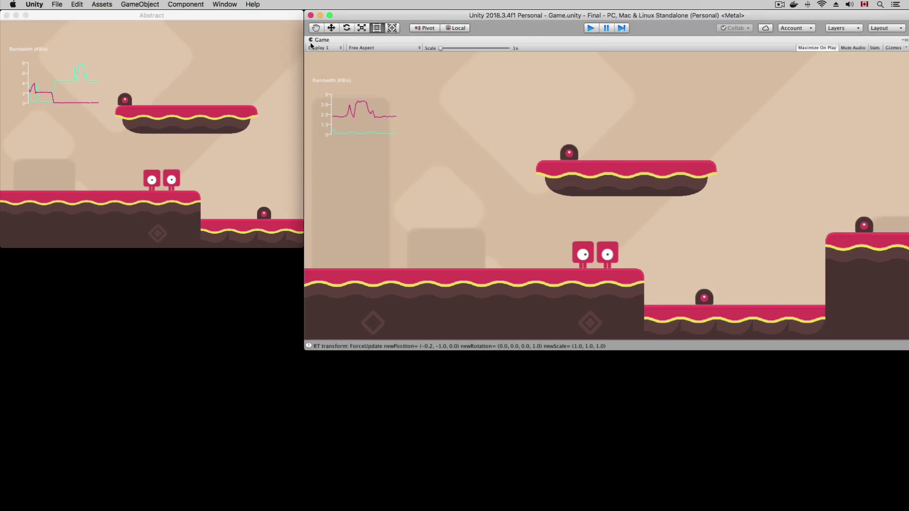
left_click(5, 16)
left_click(367, 229)
double_click(385, 261)
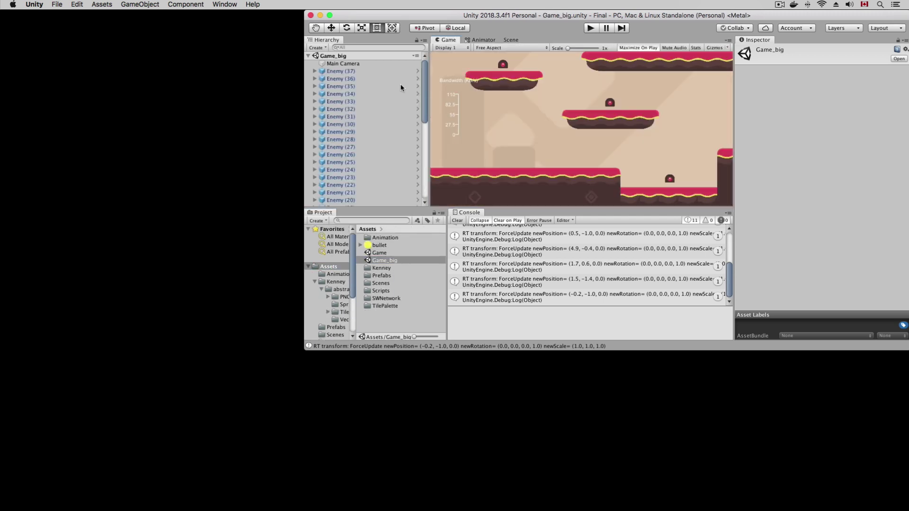
Build and run the Game_big standalone game, then open LobbyScene and start playing
key("super+shift+b")
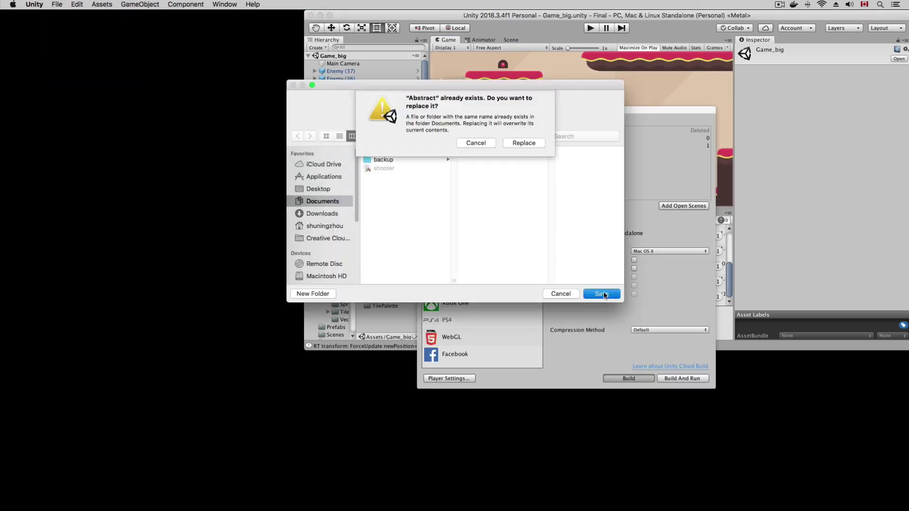
left_click(529, 143)
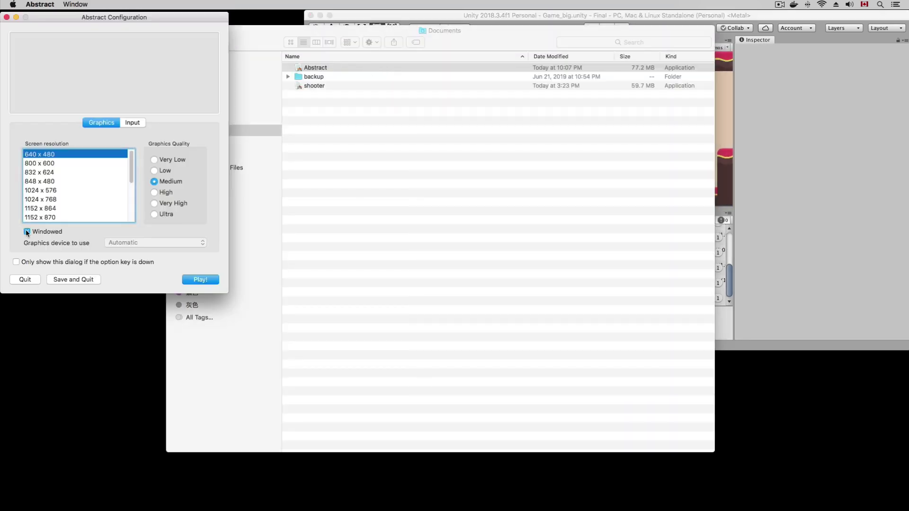
left_click(200, 279)
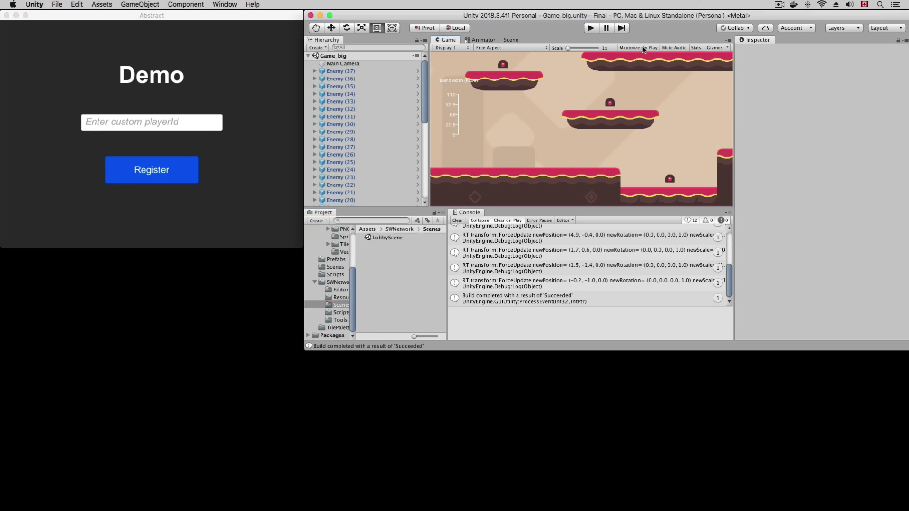
left_click(396, 269)
double_click(395, 269)
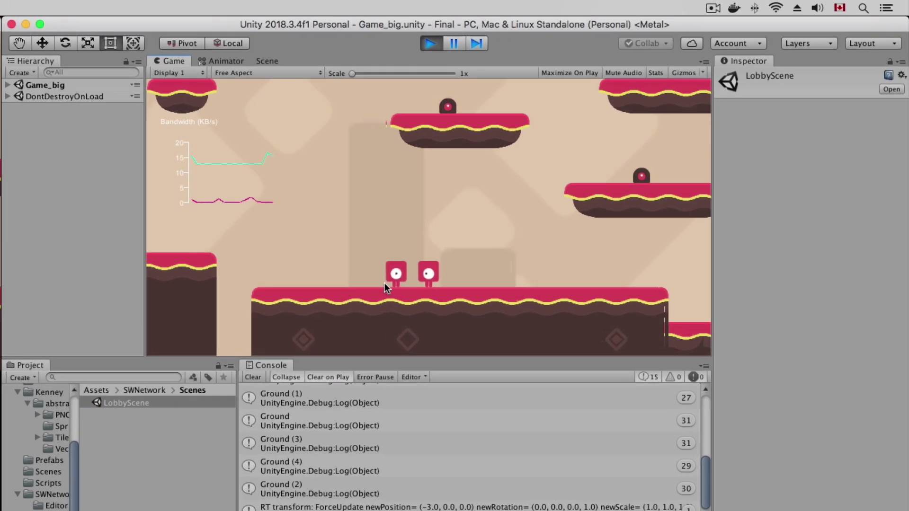
Zoom out over the enlarged level in the Scene view and back in, then select NetworkInspector
left_click(265, 61)
scroll(397, 237, "down", 8)
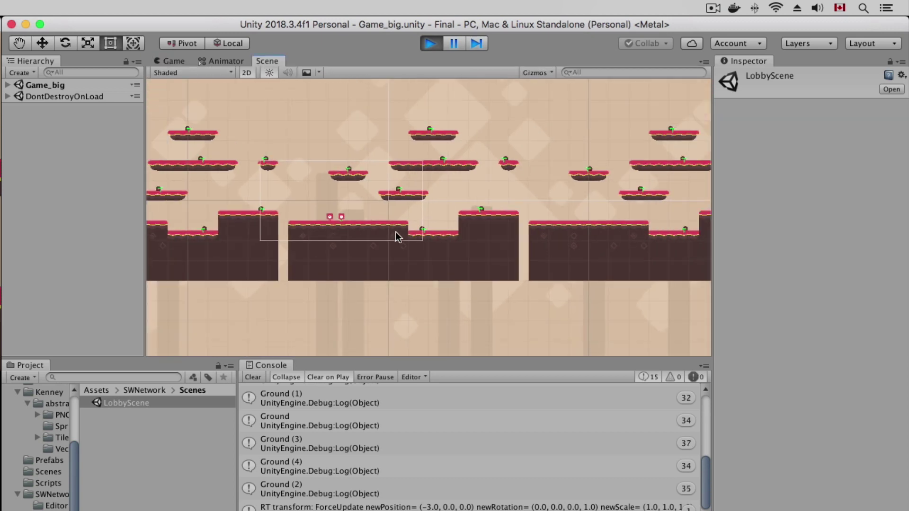
scroll(398, 235, "down", 3)
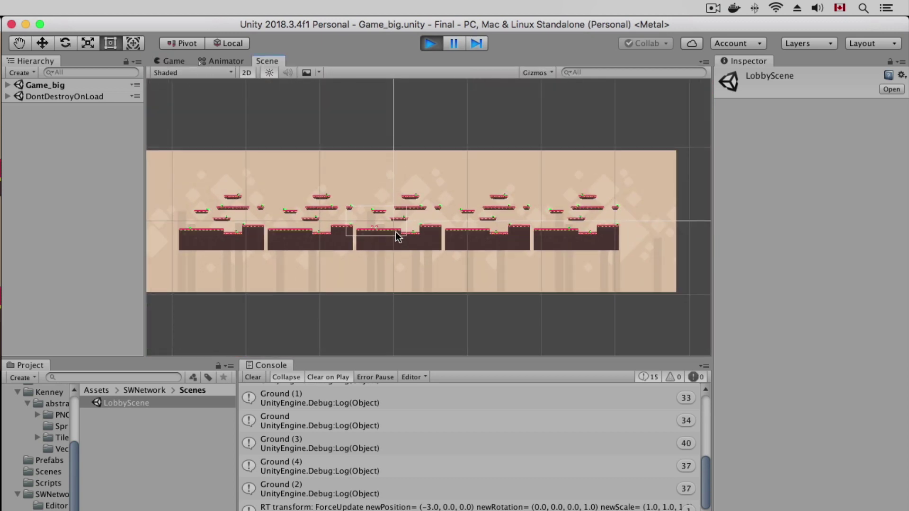
scroll(398, 235, "up", 3)
scroll(419, 214, "up", 10)
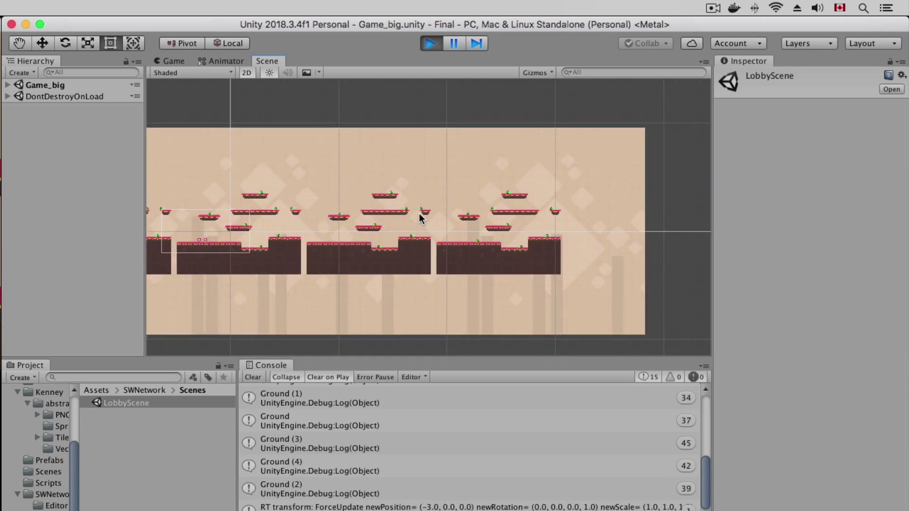
scroll(419, 214, "up", 2)
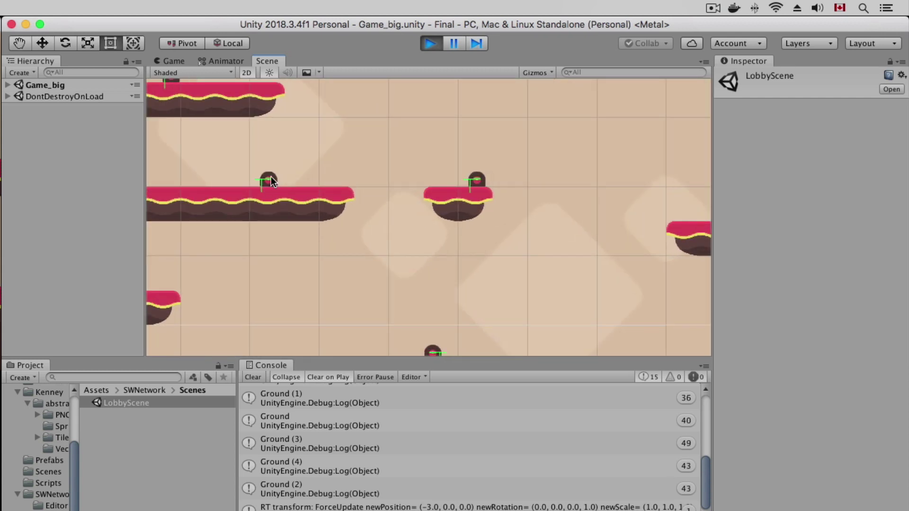
left_click(339, 180)
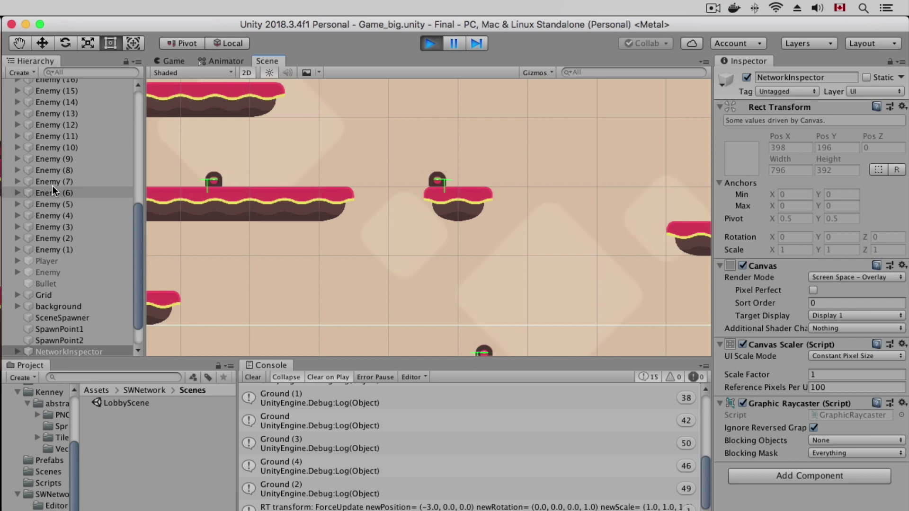
Inspect network settings of Enemy (6), (5), (2), Player, Enemy (9) and (12), then return to the Game view
left_click(84, 194)
left_click(74, 204)
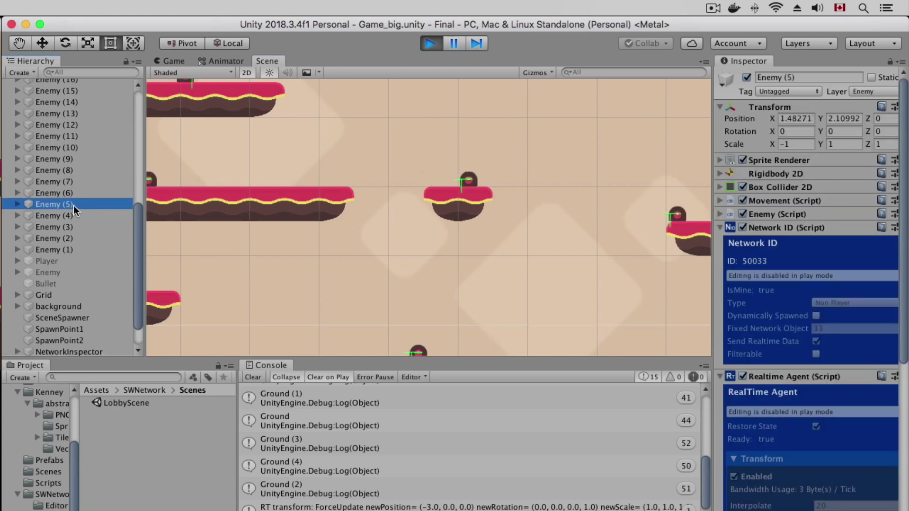
left_click(73, 237)
left_click(71, 262)
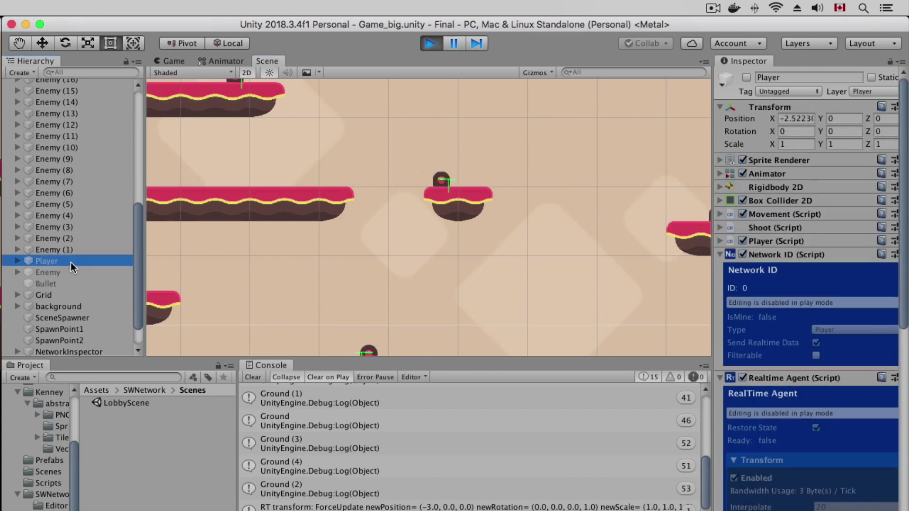
left_click(56, 159)
left_click(58, 125)
left_click(170, 60)
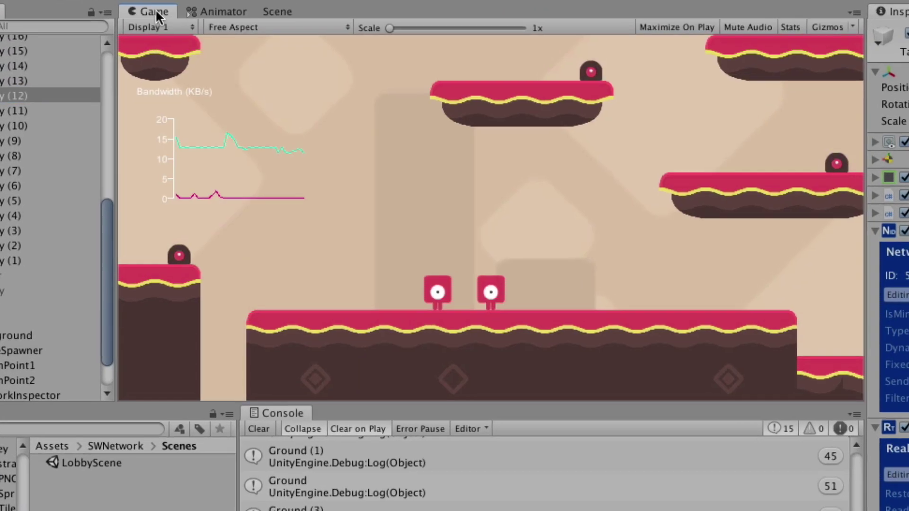